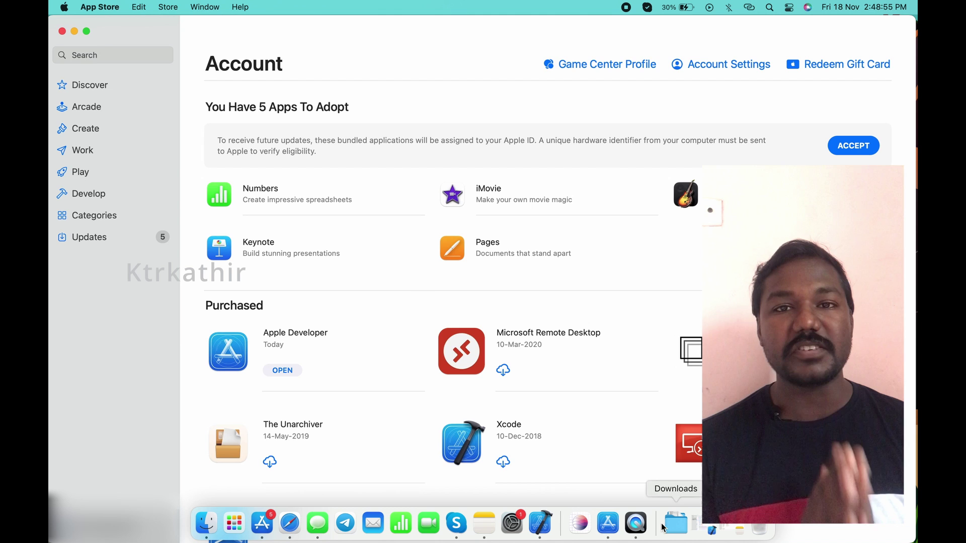
Start the annual membership renewal, accept the subscription terms, and go to Billing Info.
{"action": "left_click", "coordinate": [609, 523]}
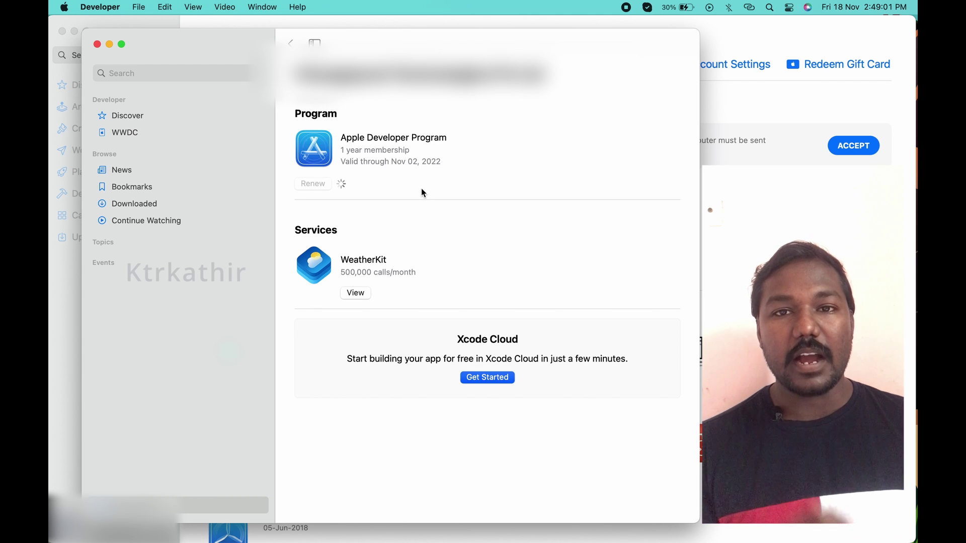
{"action": "left_click", "coordinate": [489, 480]}
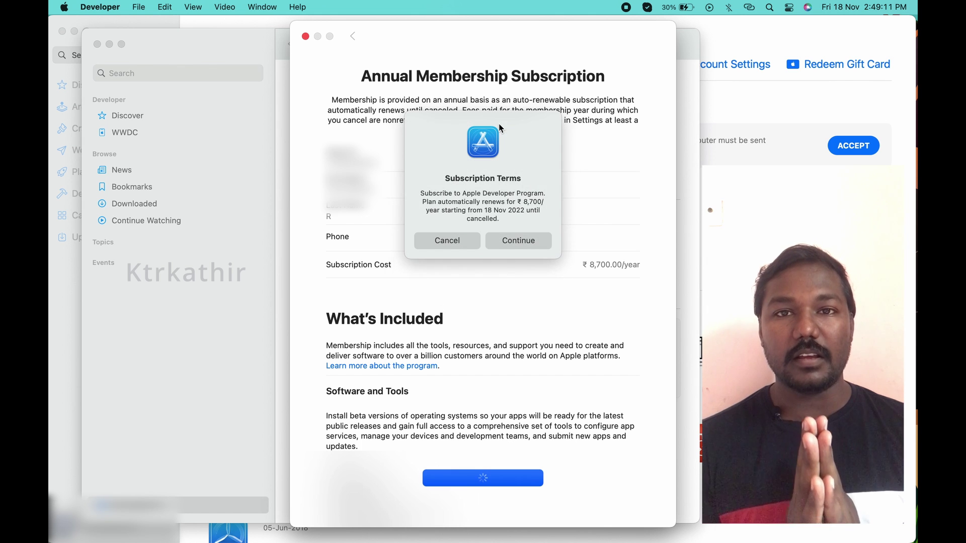
{"action": "left_click", "coordinate": [518, 241]}
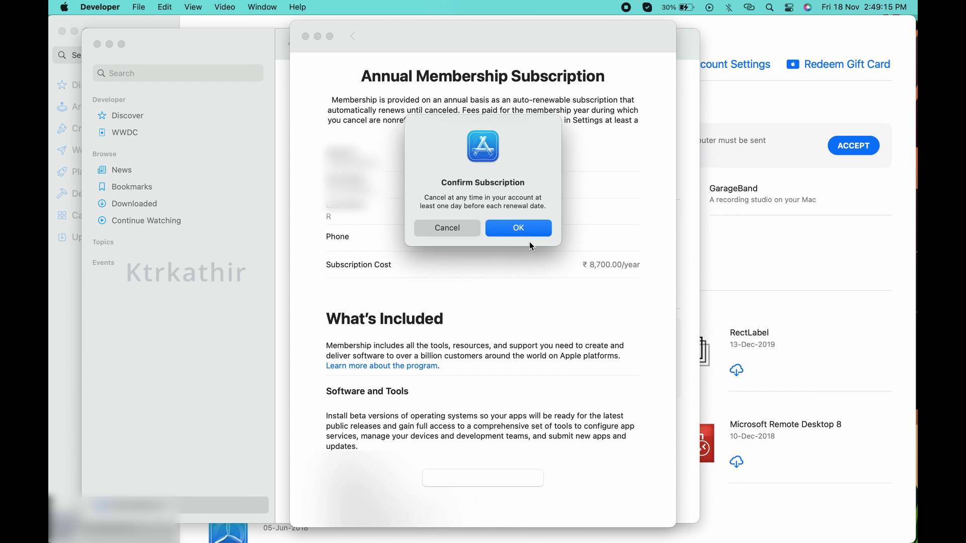
{"action": "left_click", "coordinate": [530, 233]}
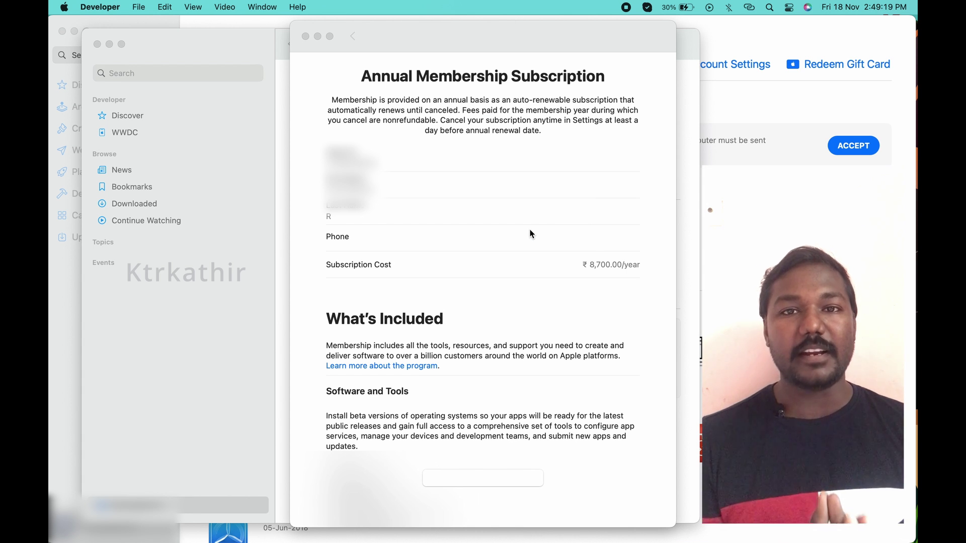
{"action": "left_click", "coordinate": [530, 233]}
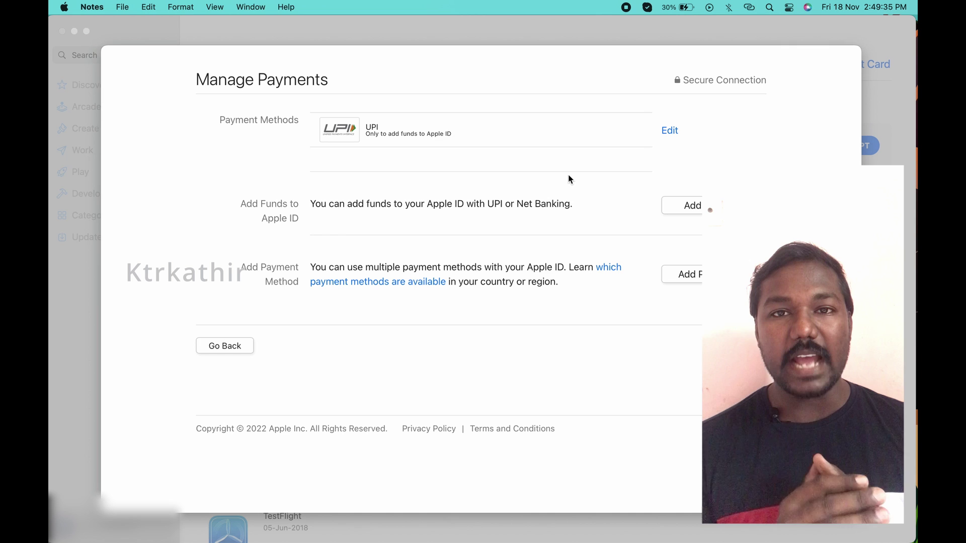
Open Add Funds from the App Store Manage Payments page.
{"action": "left_click", "coordinate": [693, 209]}
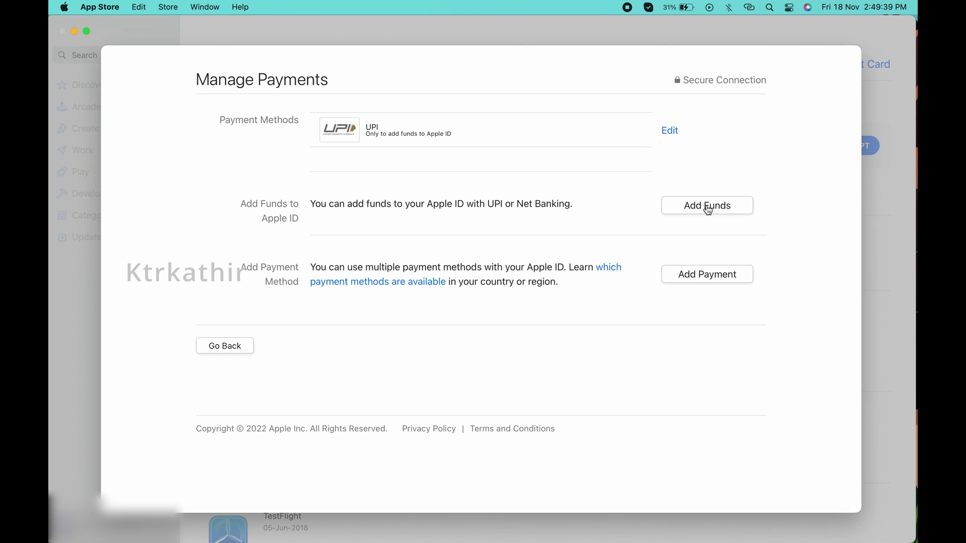
{"action": "left_click", "coordinate": [699, 205]}
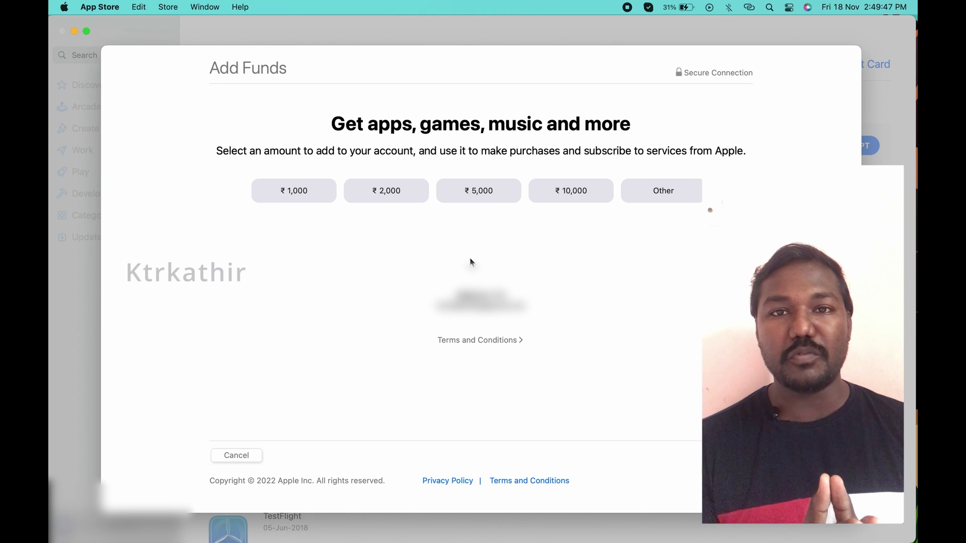
Enter a custom top-up amount of ₹8,700 and submit it.
{"action": "left_click", "coordinate": [680, 190]}
{"action": "left_click", "coordinate": [502, 244]}
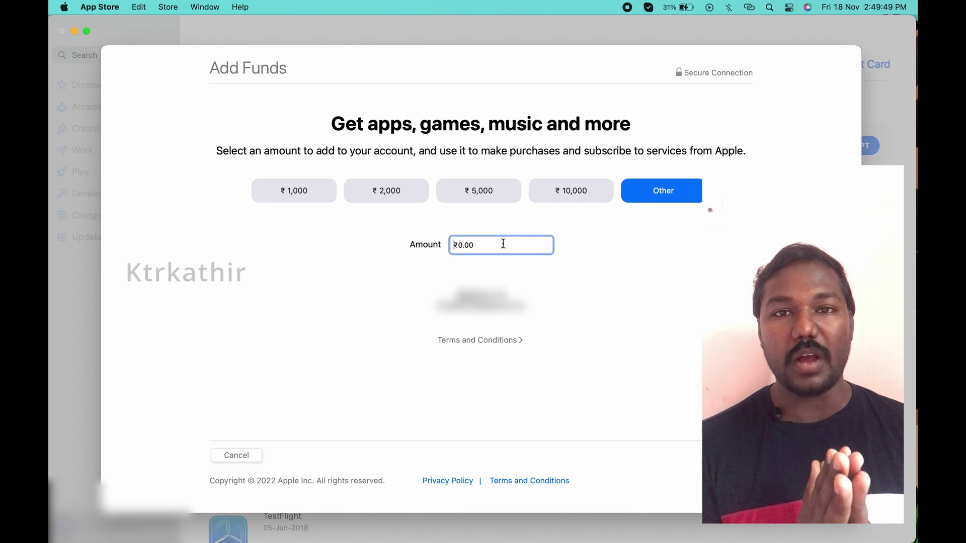
{"action": "type", "text": "8,700"}
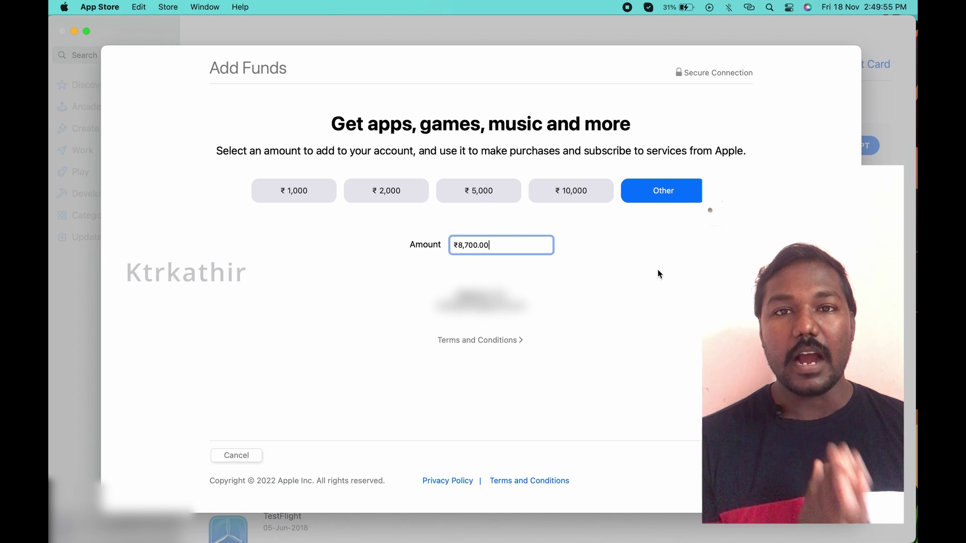
{"action": "key", "text": "Return"}
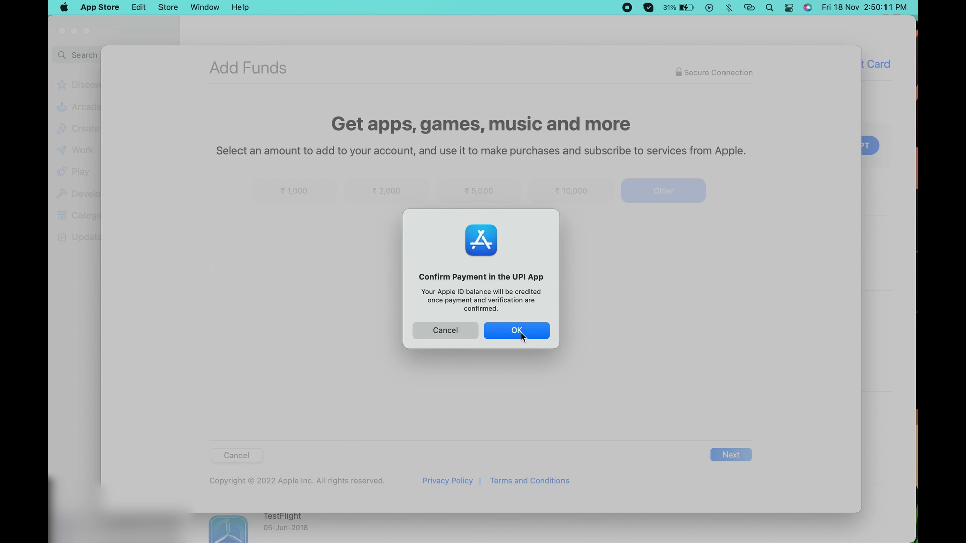
Confirm the ₹8,700 UPI payment and finish once it is authorised.
{"action": "left_click", "coordinate": [521, 333]}
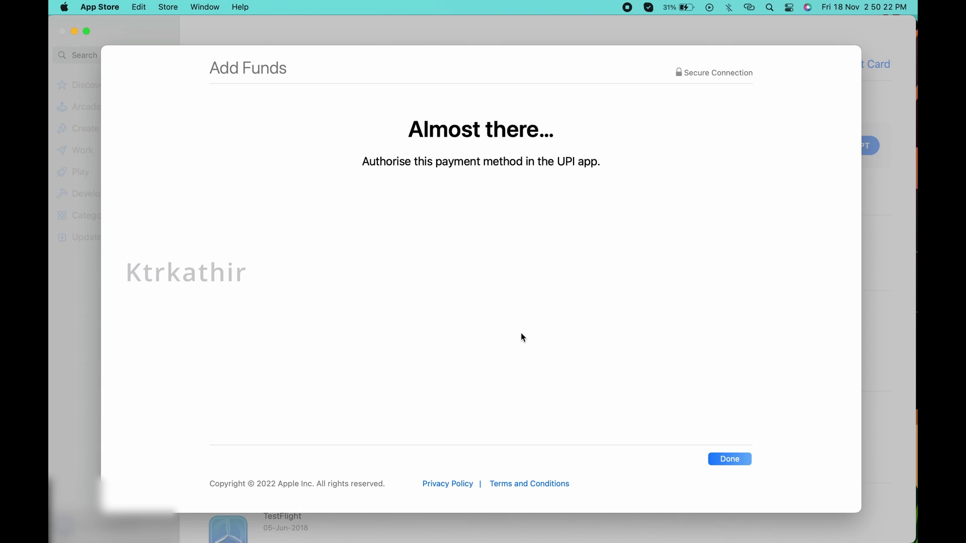
{"action": "left_click", "coordinate": [730, 459]}
{"action": "scroll", "coordinate": [734, 373], "scroll_direction": "down", "scroll_amount": 5}
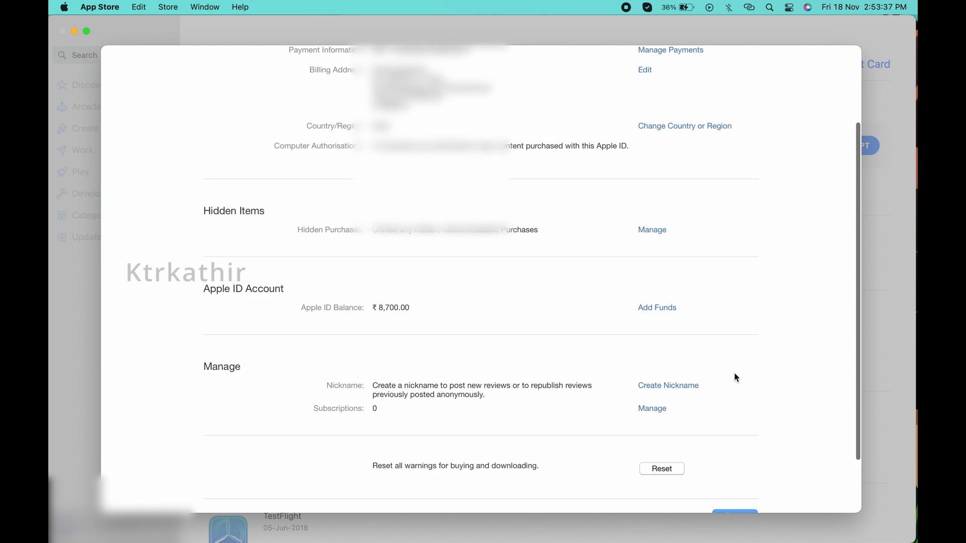
{"action": "scroll", "coordinate": [735, 373], "scroll_direction": "down", "scroll_amount": 3}
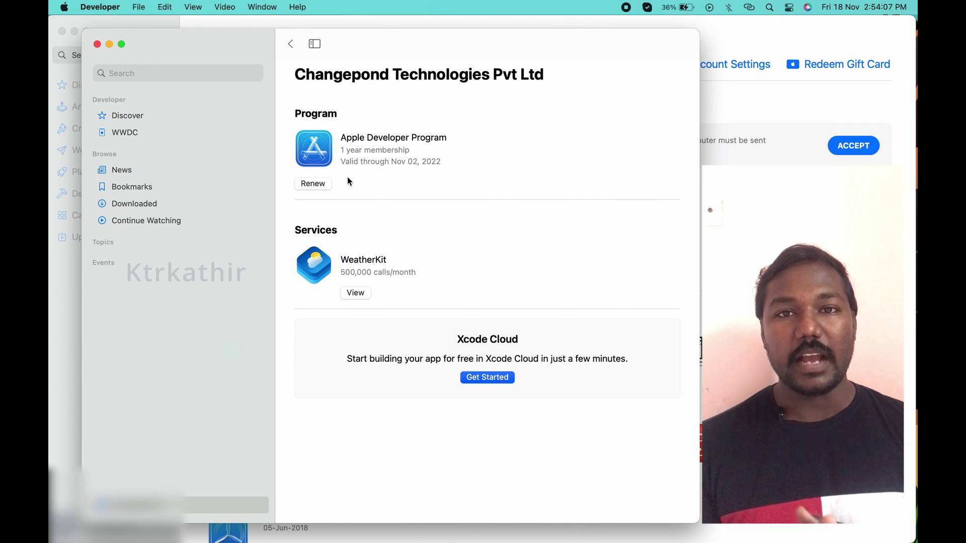
Pay the ₹8,700/year membership fee, accept the terms, and dismiss the success message.
{"action": "left_click", "coordinate": [311, 183]}
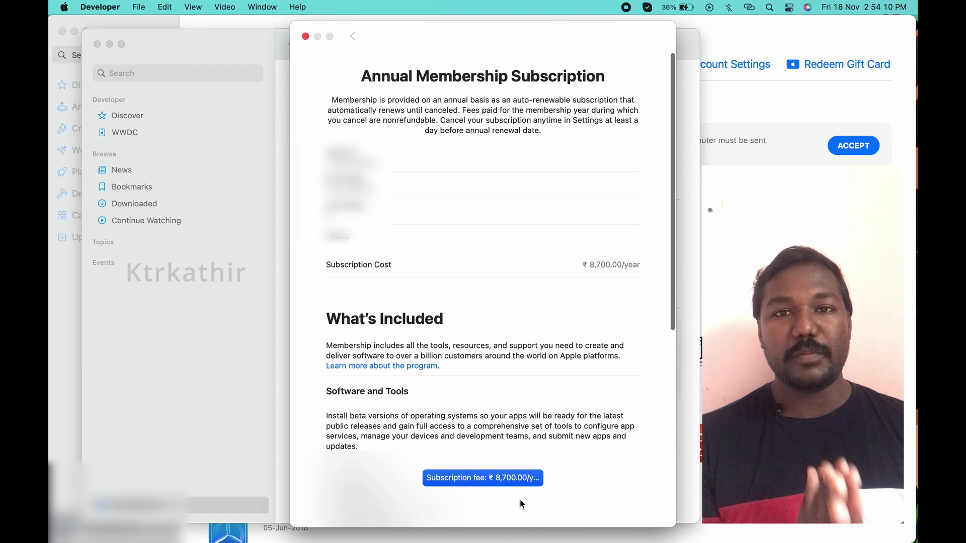
{"action": "left_click", "coordinate": [512, 484]}
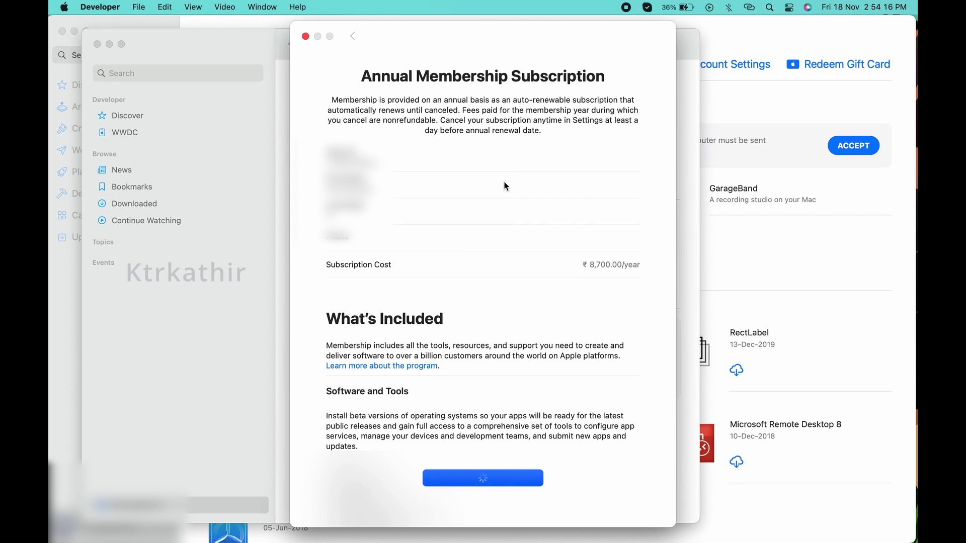
{"action": "left_click", "coordinate": [525, 237]}
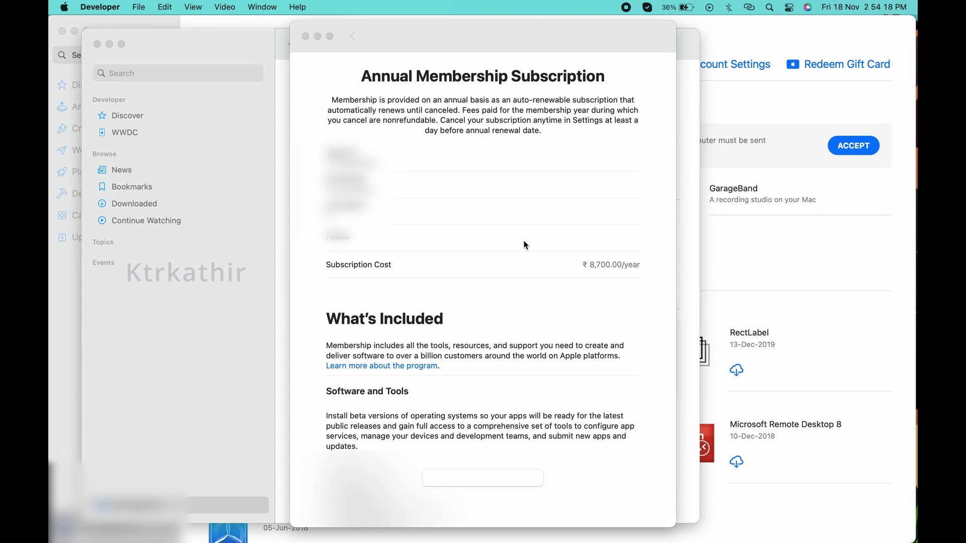
{"action": "left_click", "coordinate": [524, 240]}
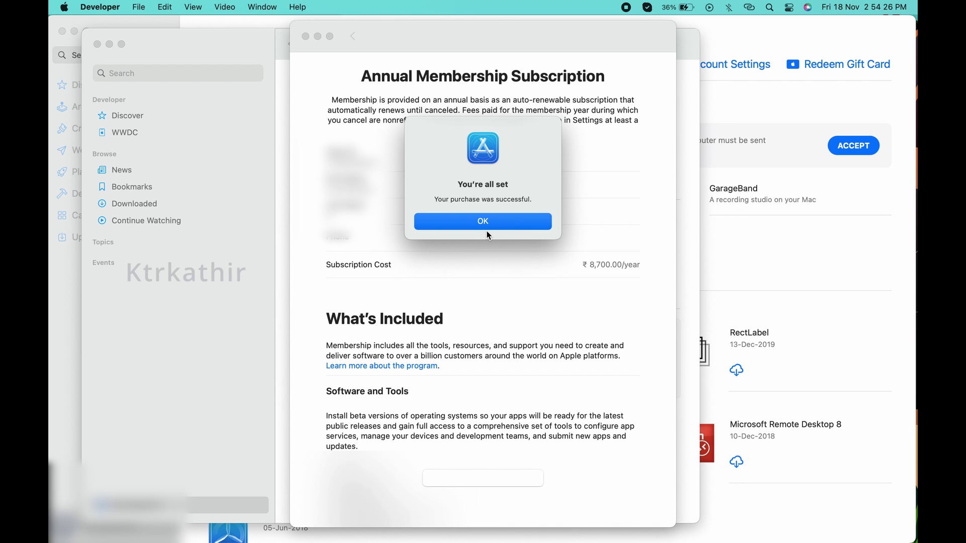
{"action": "left_click", "coordinate": [486, 221]}
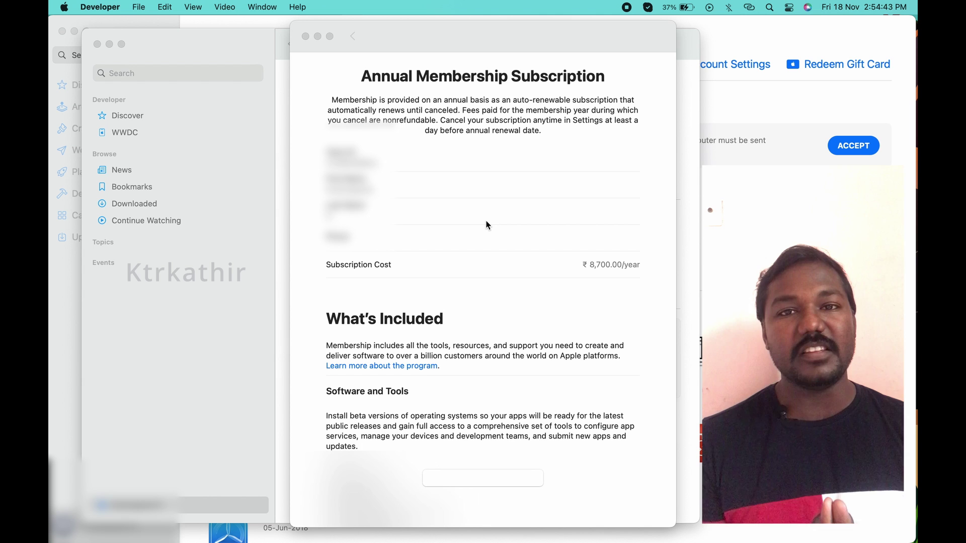